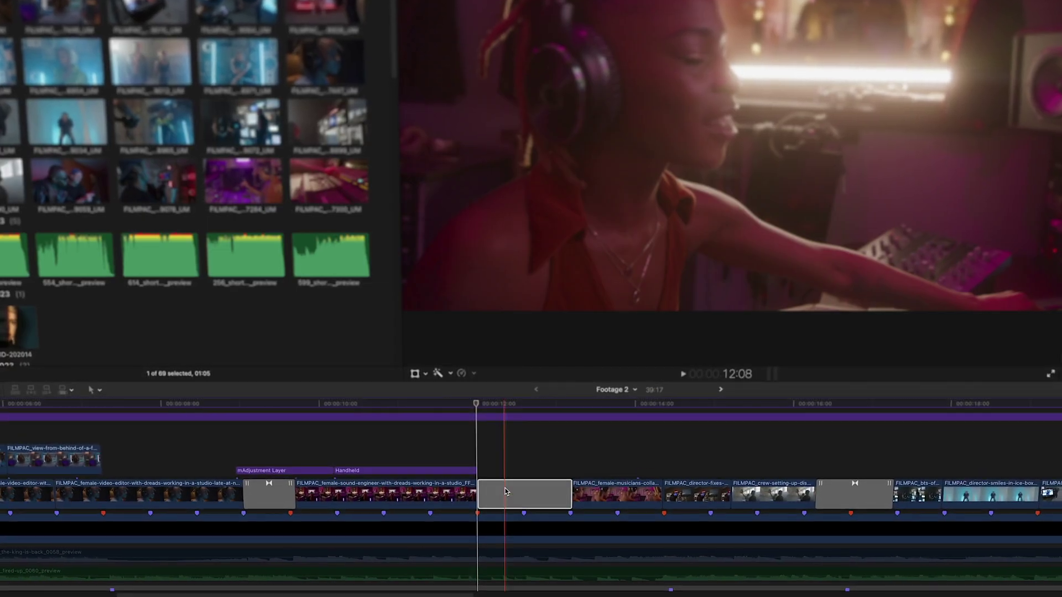
Fill a Footage 2 gap clip with Replace from Start, type HOPE, then select two title clips
drag(504, 492, 506, 491)
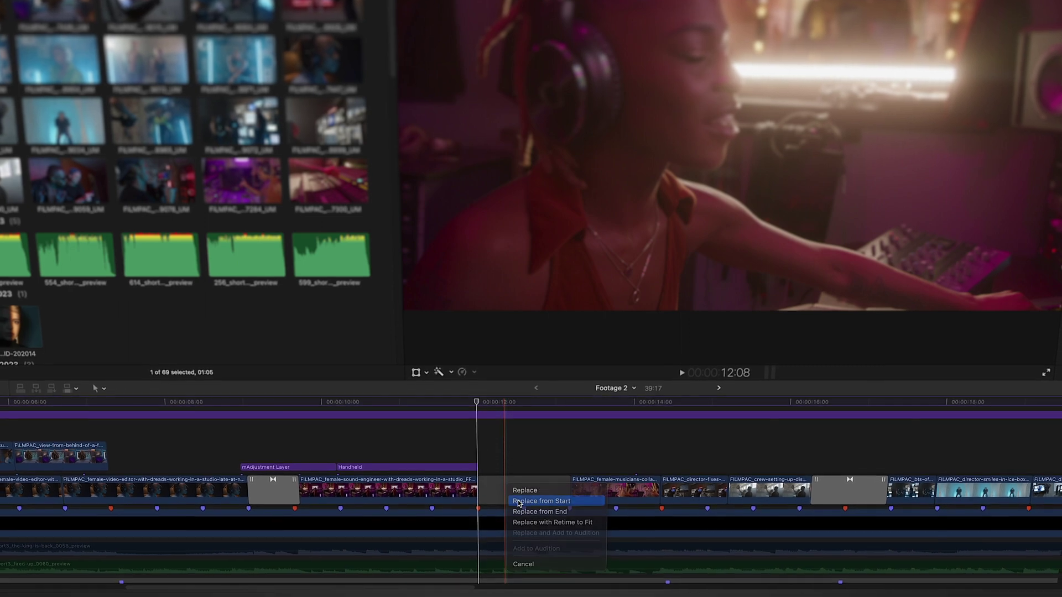
click(519, 501)
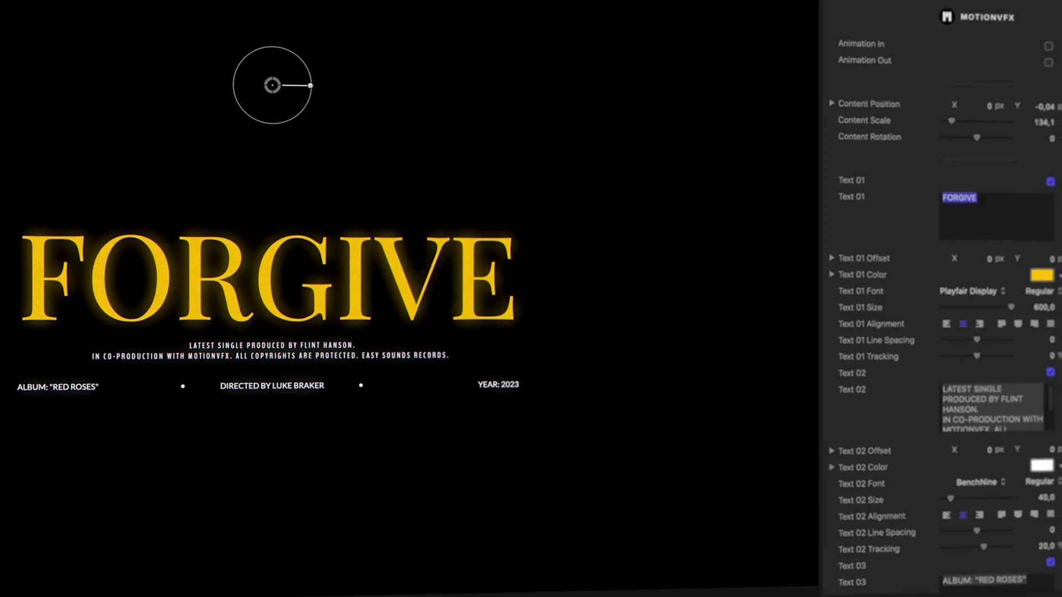
text(HO)
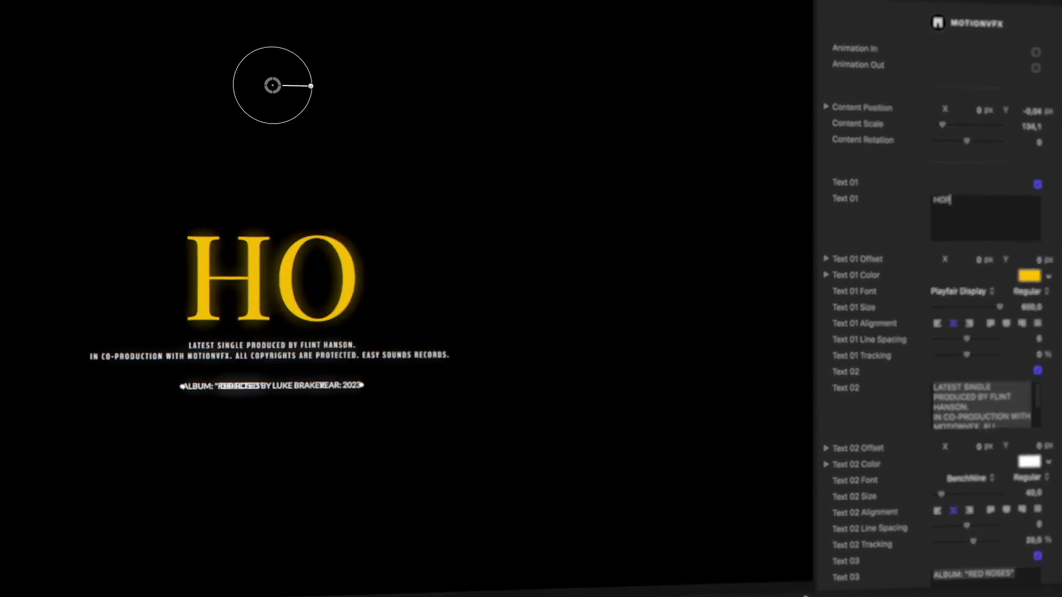
text(PE)
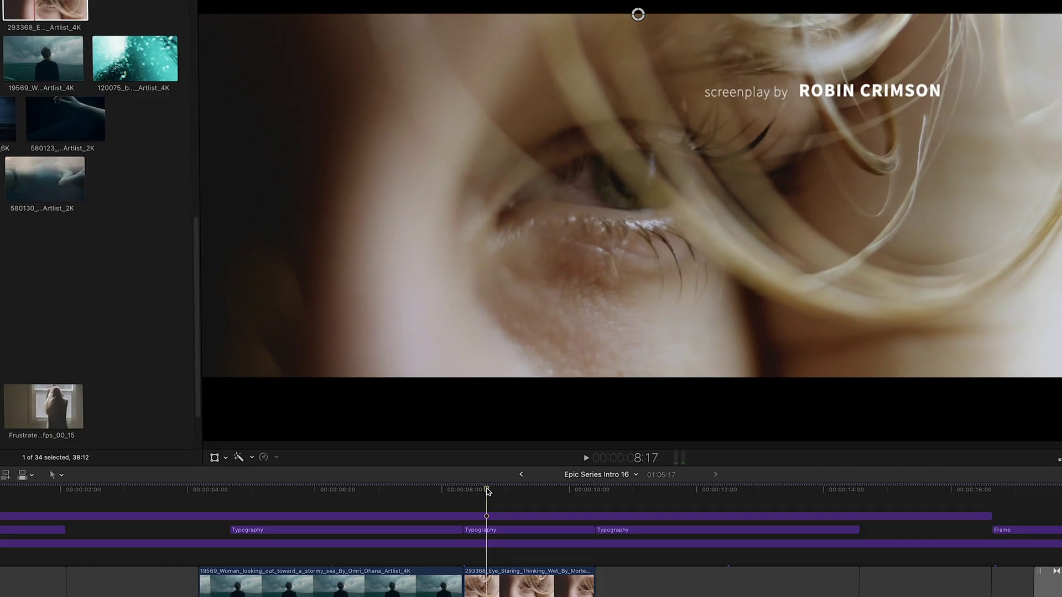
click(528, 533)
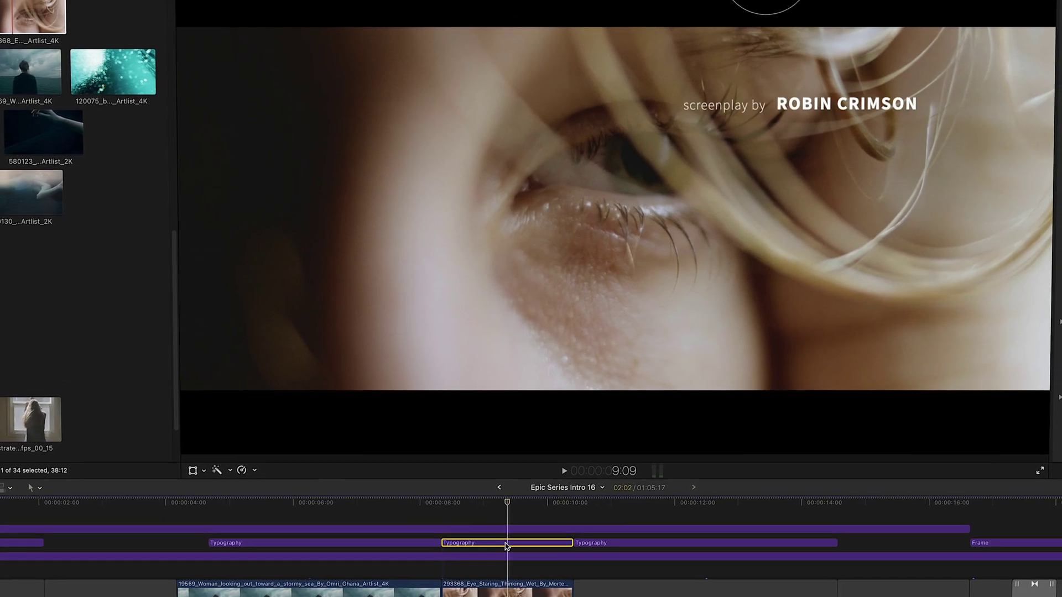
click(505, 530)
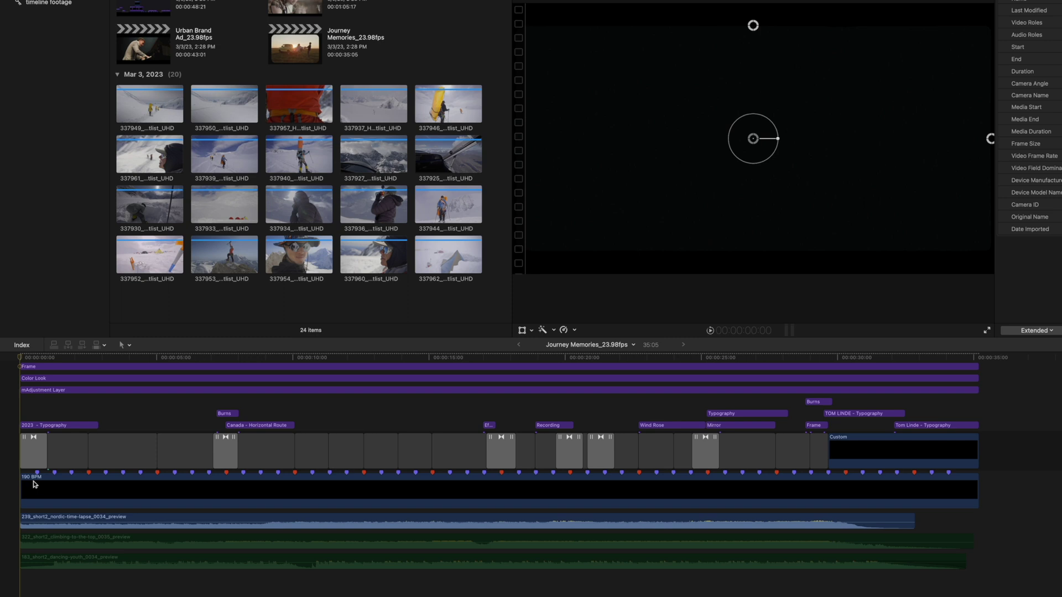
Scroll through the Journey Memories timeline to review its gap clips and titles
mouse_move(68, 521)
scroll(72, 541, up, 1)
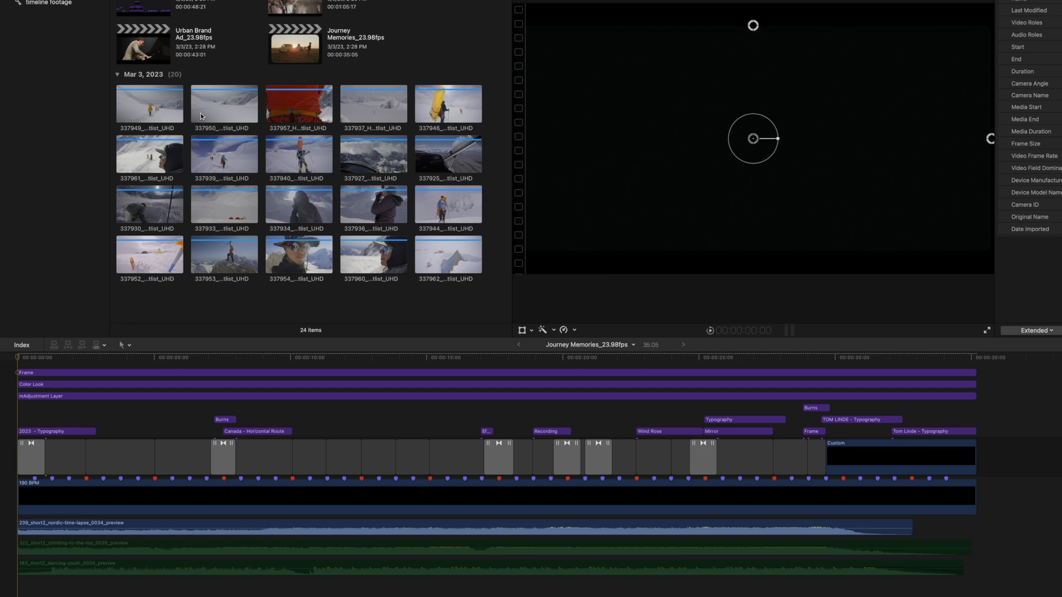
Replace the first gap clip with snow hikers clip 337937 using Replace from Start
click(201, 116)
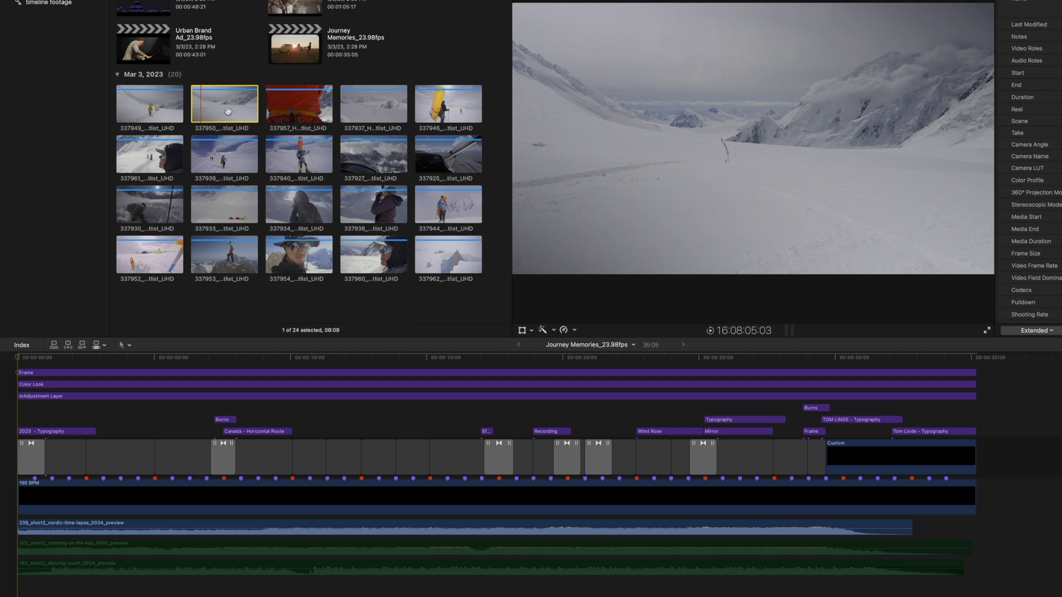
click(380, 112)
drag(381, 112, 64, 458)
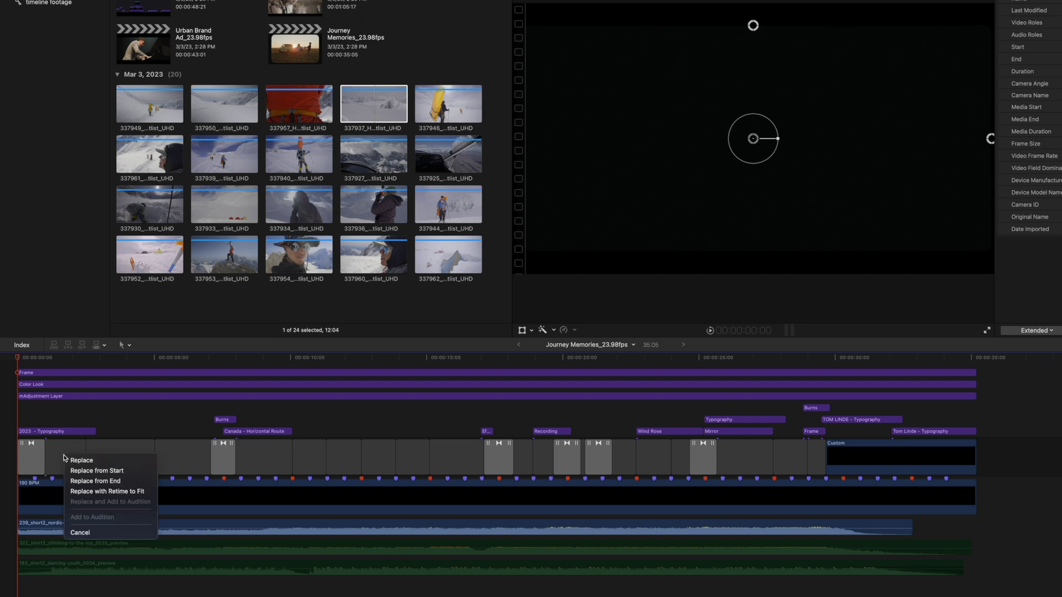
click(97, 471)
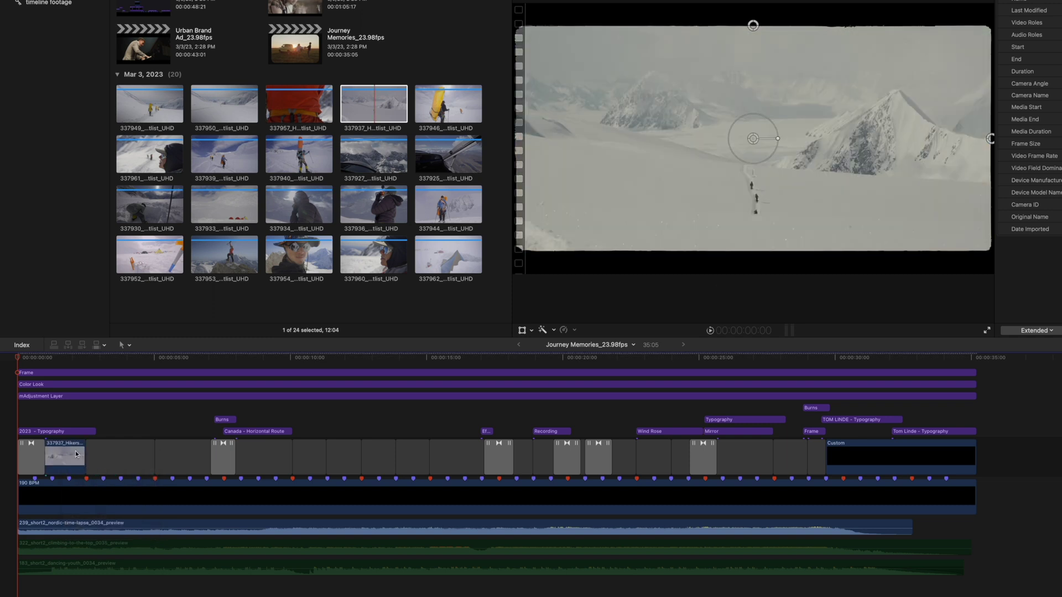
Fill the second gap with climber clip 337953 from a set in point, using Replace from Start
click(33, 359)
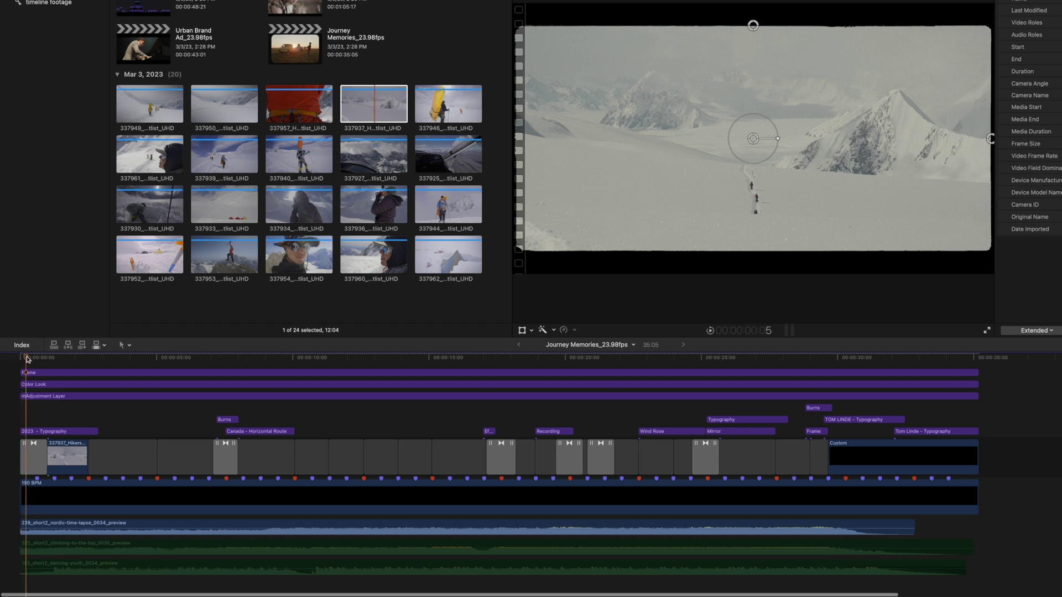
drag(34, 358, 85, 364)
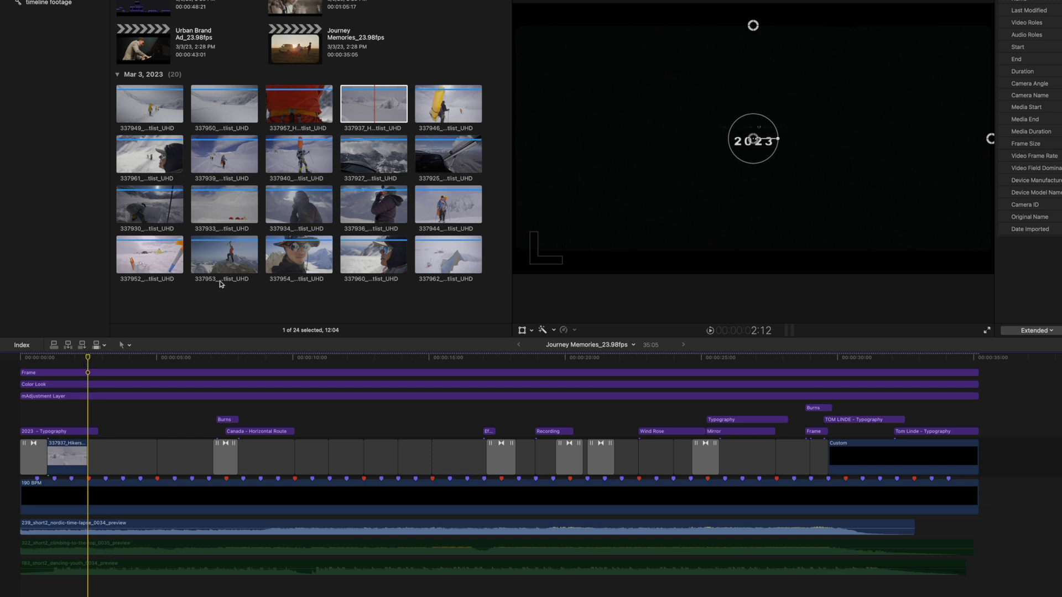
click(207, 265)
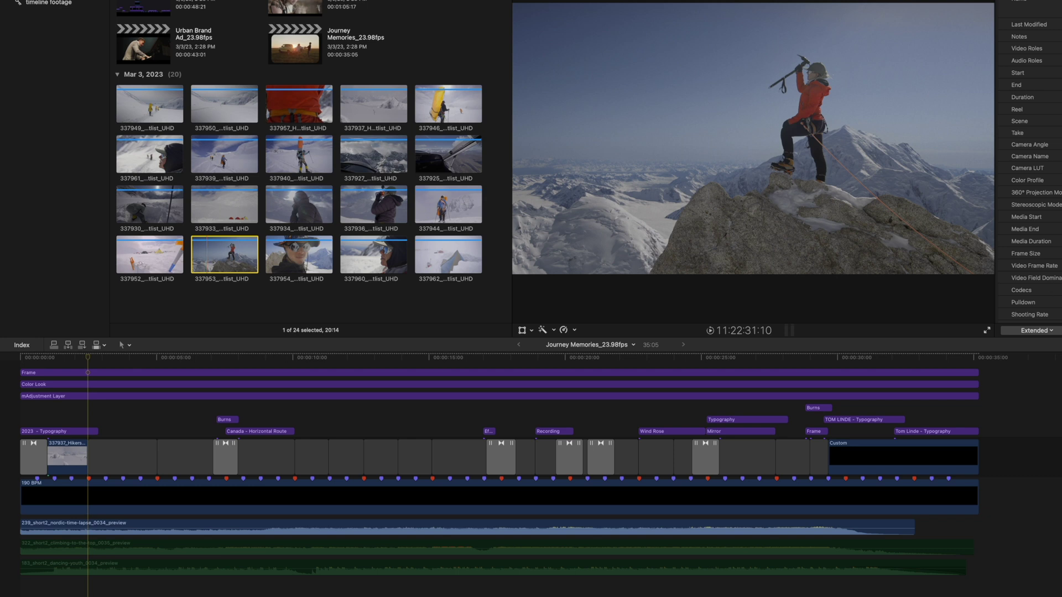
key(space)
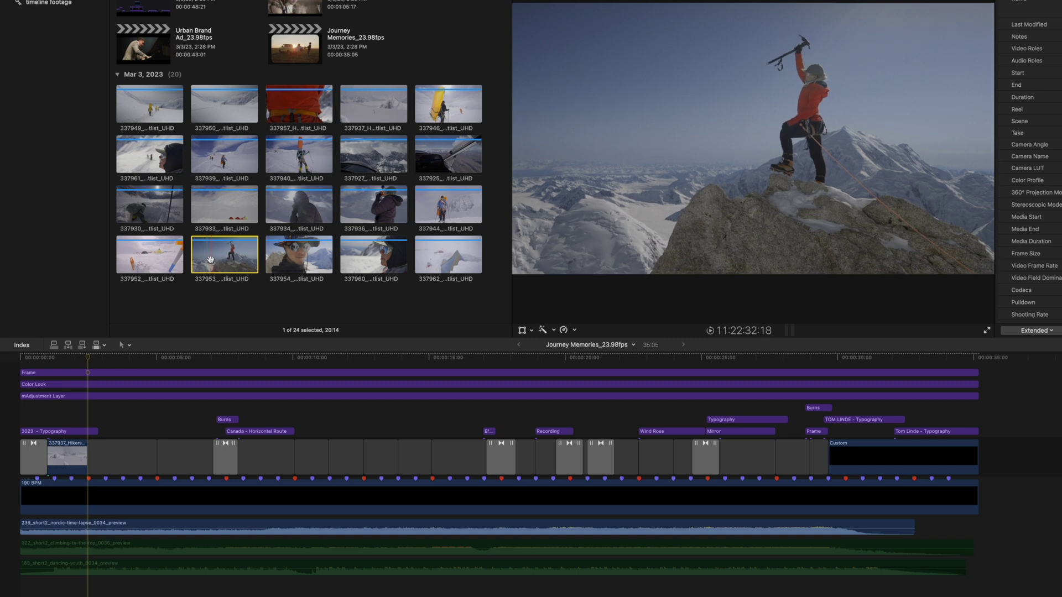
key(i)
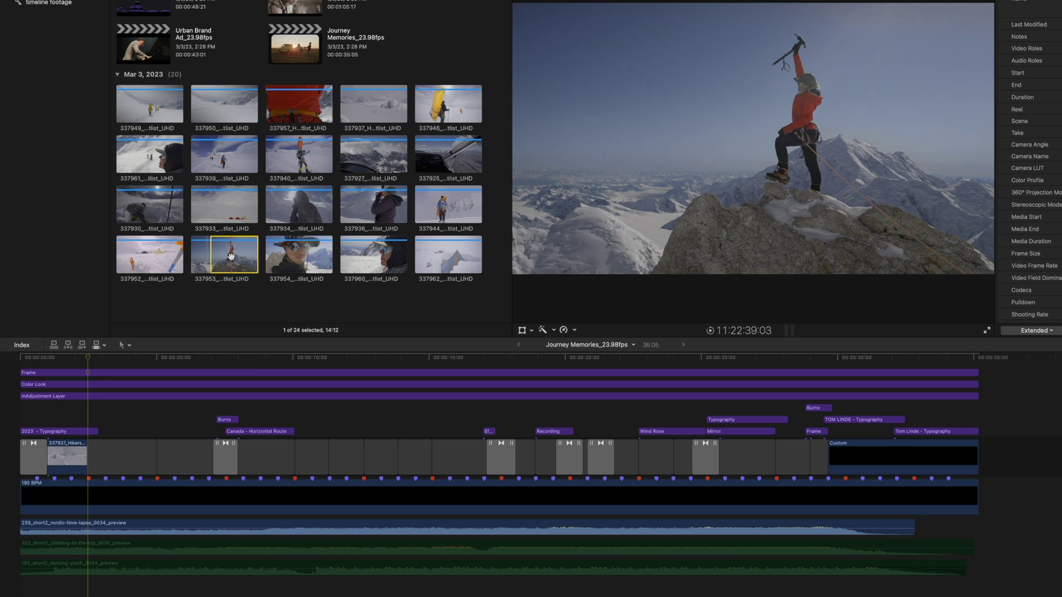
drag(230, 256, 116, 453)
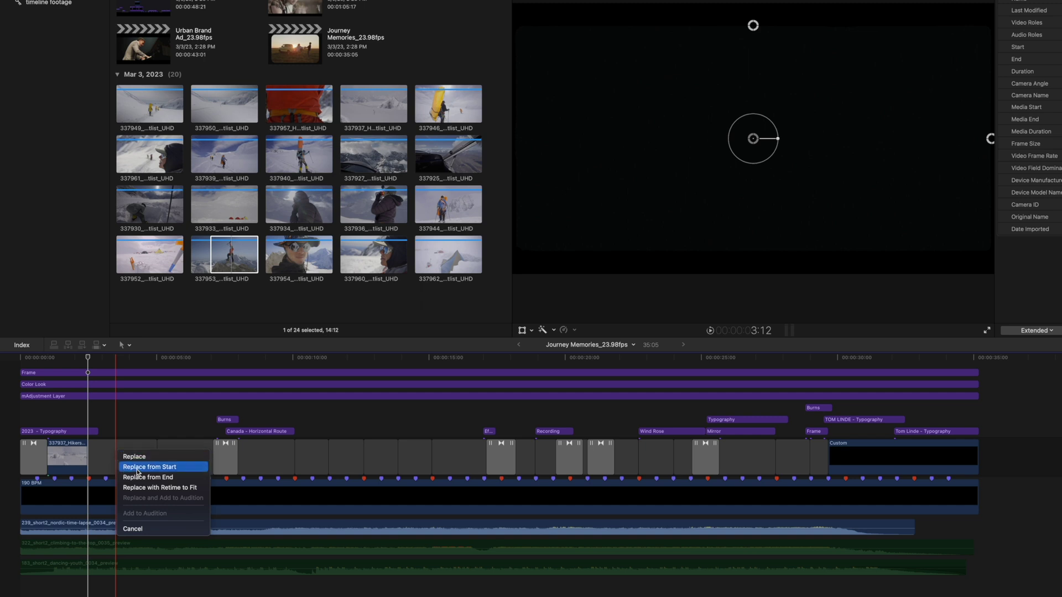
click(137, 469)
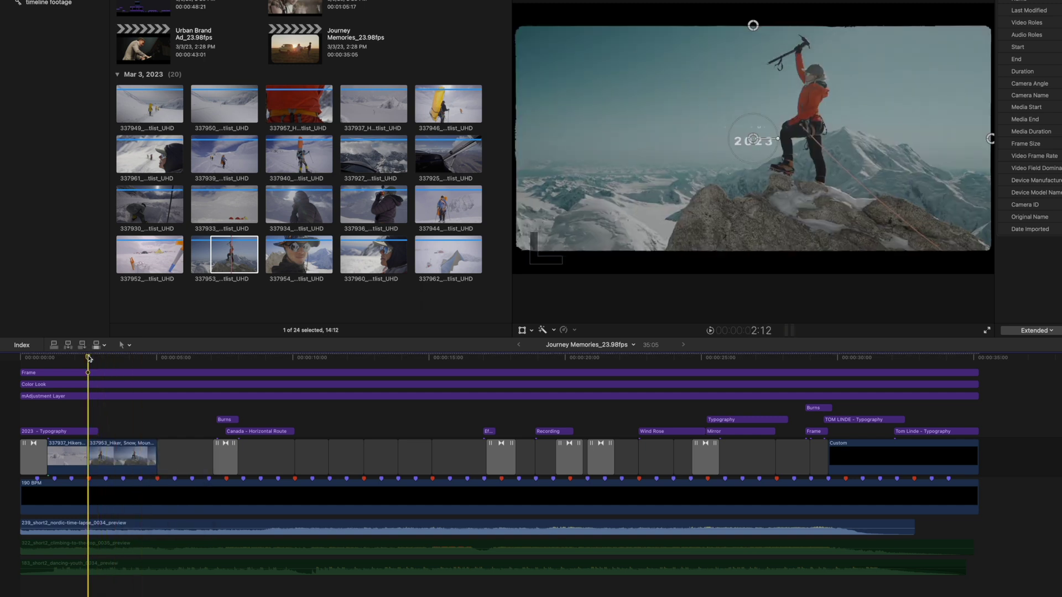
mouse_move(89, 359)
mouse_down()
mouse_move(98, 358)
mouse_move(87, 358)
mouse_up()
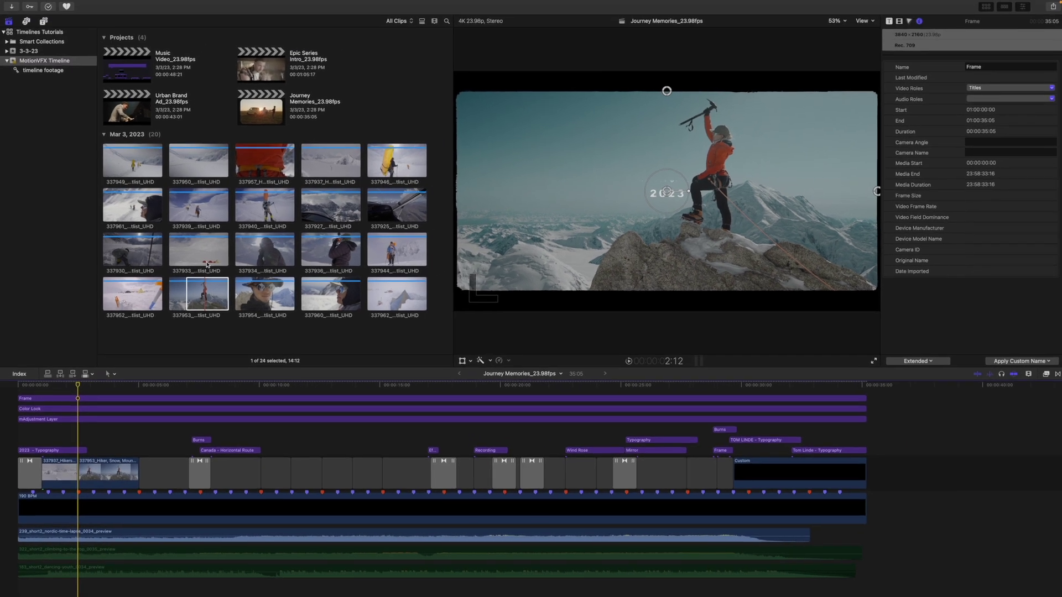
Zoom the timeline in and out to review it, then move the playhead to the 2023 title
click(224, 105)
click(457, 398)
key(super+equal)
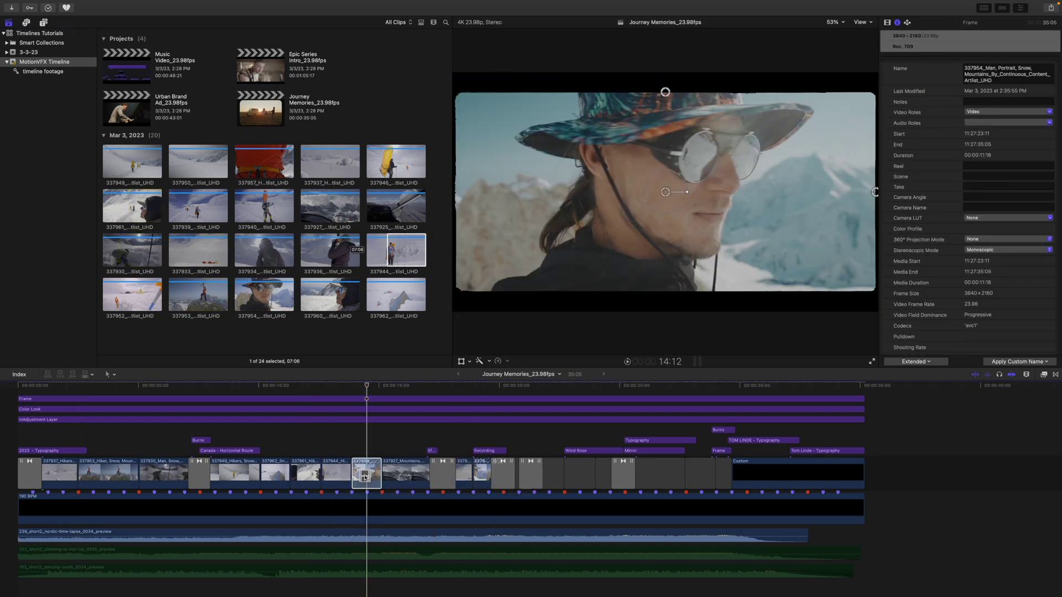
click(523, 445)
key(super+minus)
key(super+minus)
key(super+minus)
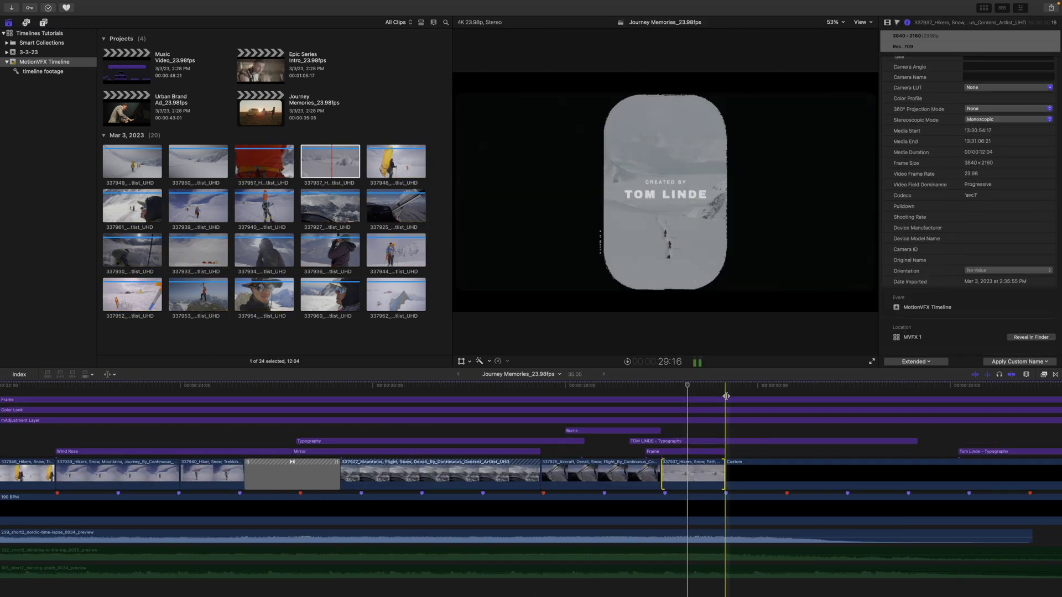
click(17, 386)
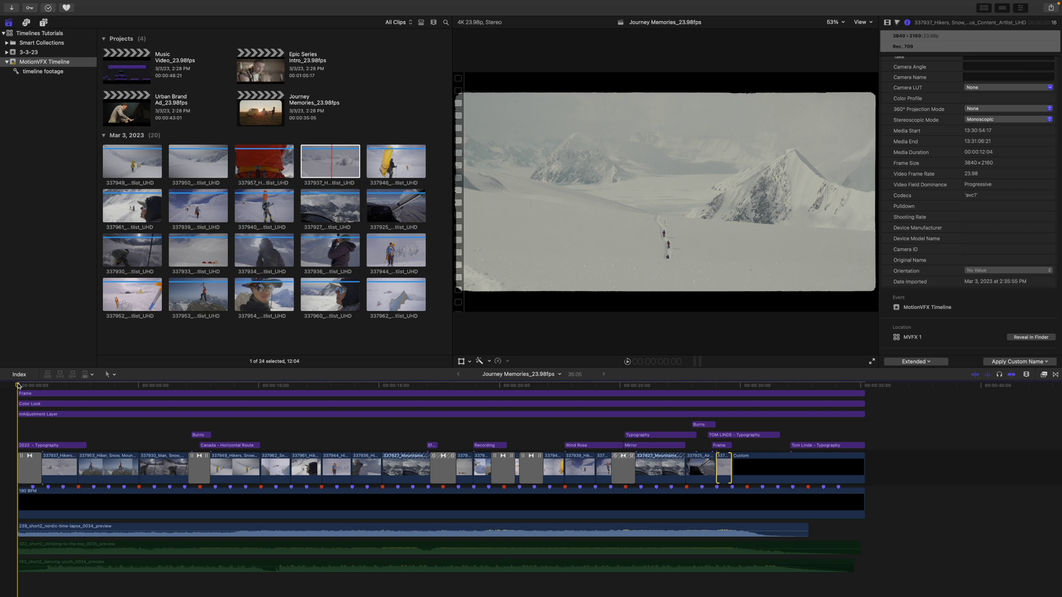
drag(18, 386, 48, 386)
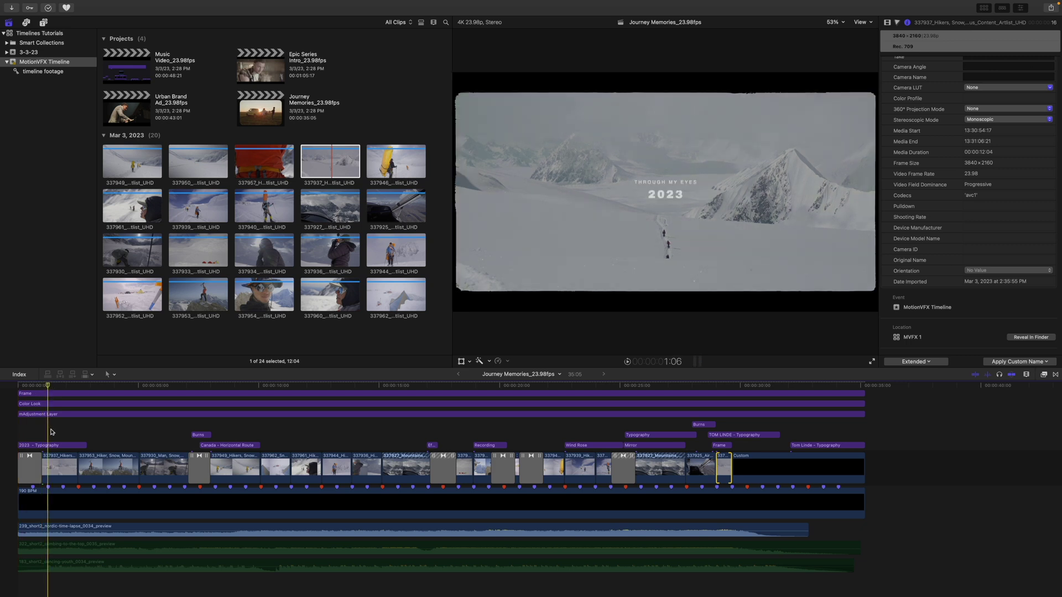
In the Title inspector, change the 2023 - Typography Subtitle Text to THROUGH THE SNOW
click(53, 446)
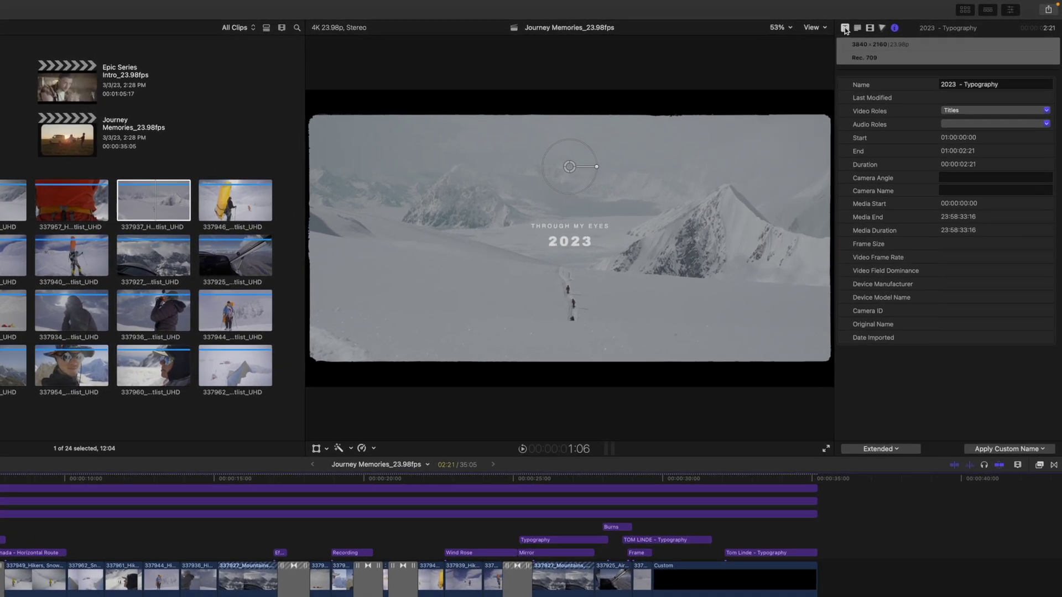
click(887, 23)
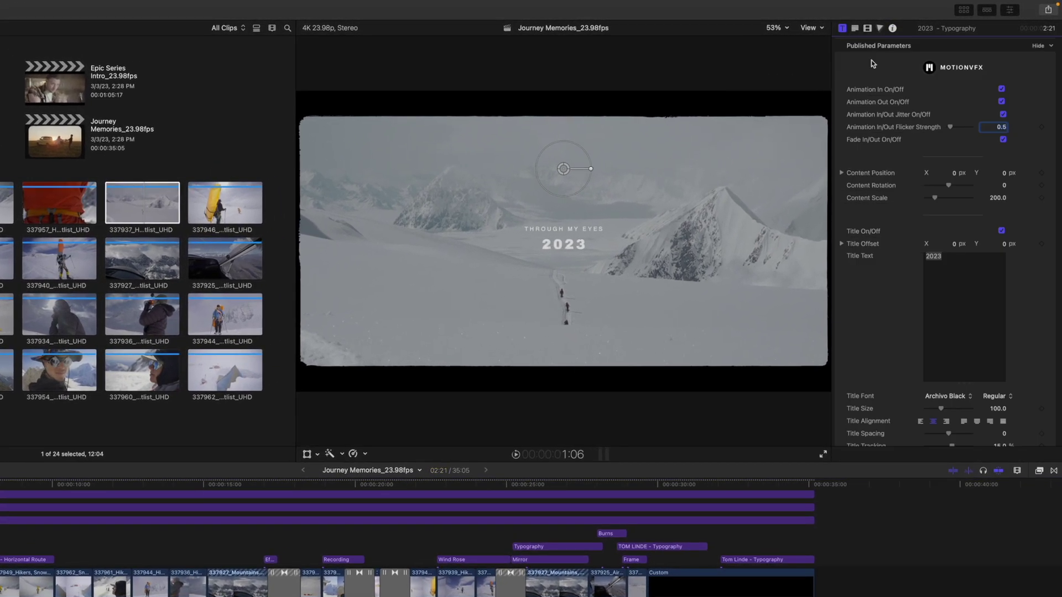
scroll(898, 257, down, 1)
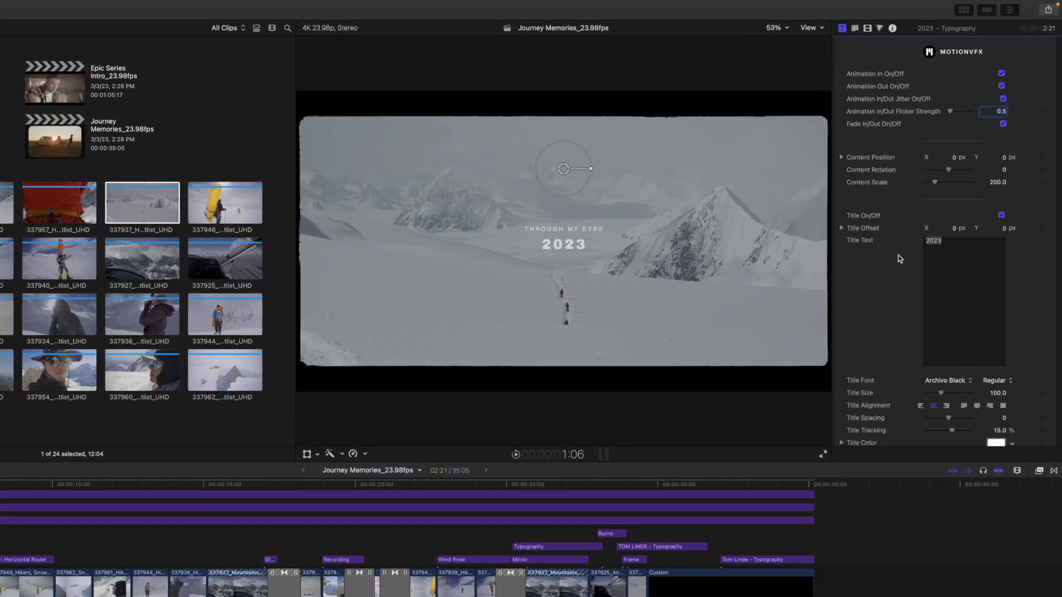
scroll(897, 259, down, 10)
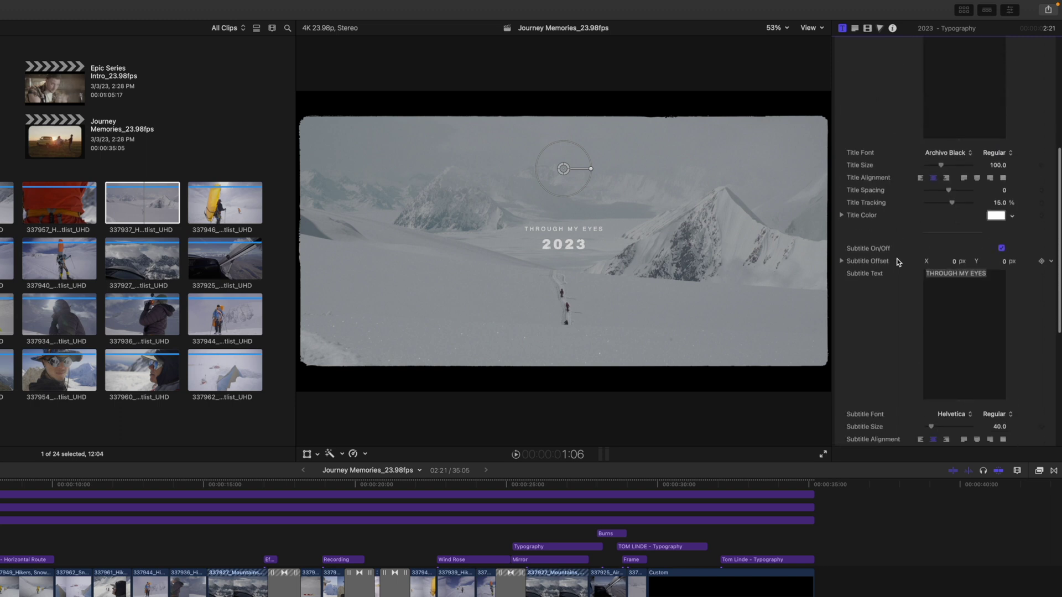
click(993, 263)
key(BackSpace)
key(BackSpace)
key(BackSpace)
key(BackSpace)
key(BackSpace)
key(BackSpace)
key(BackSpace)
text(THE SNOW)
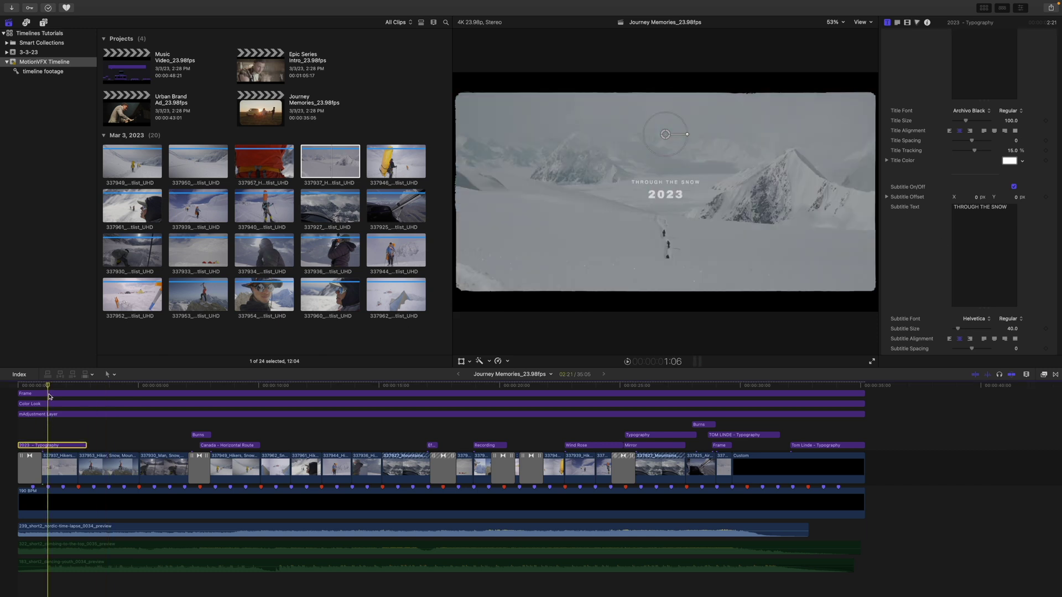
Select the Frame title, disable it, then re-enable it
click(49, 395)
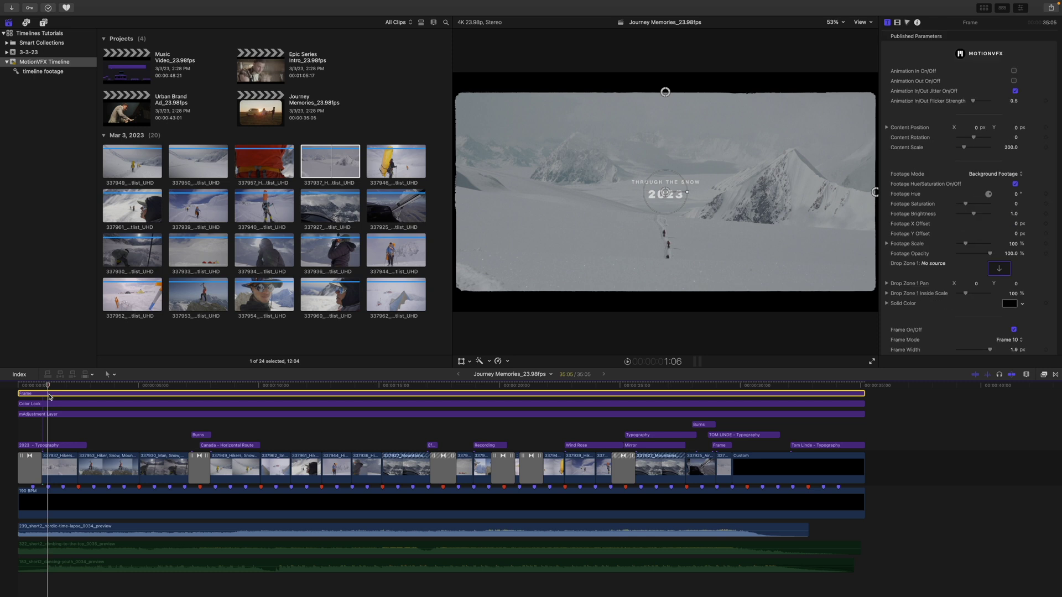
key(v)
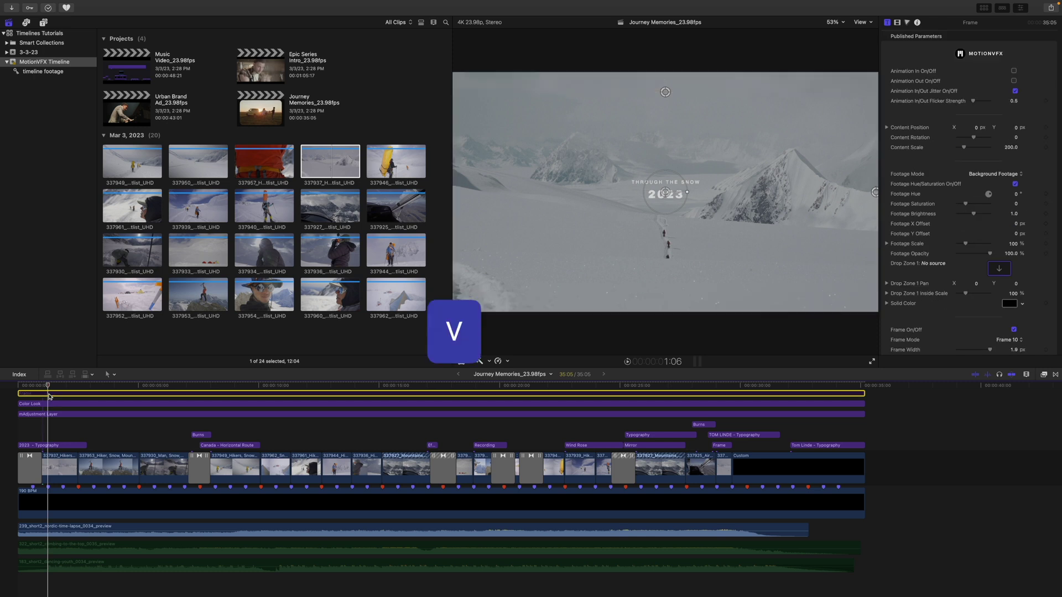
key(v)
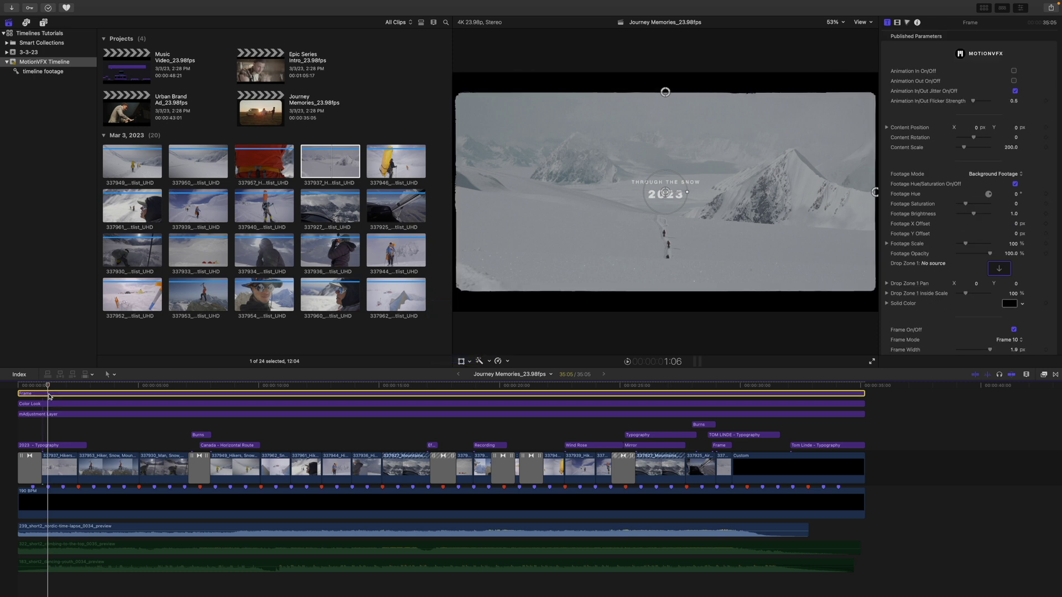